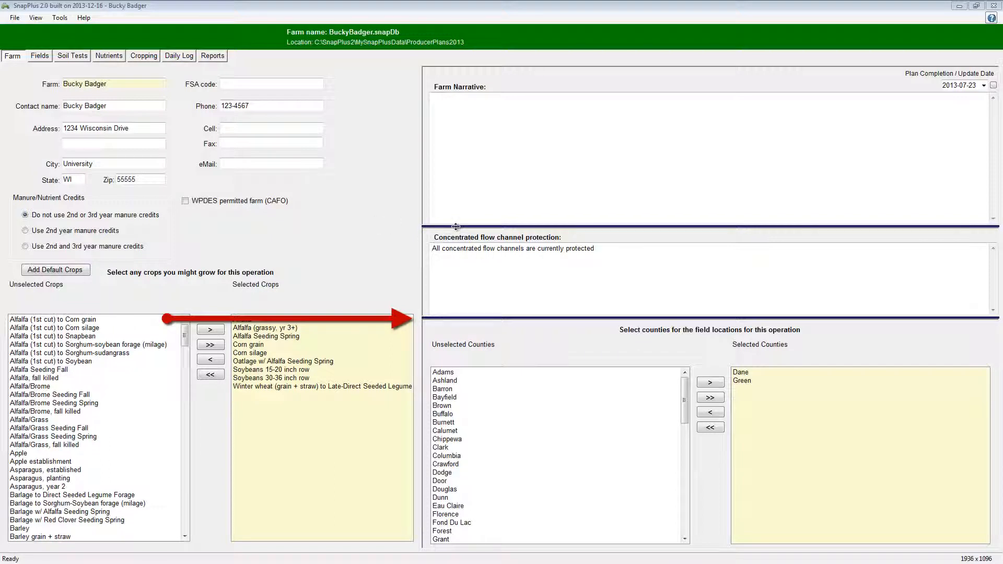
- Resize the farm page sections by shrinking the Farm Narrative area and extending the Concentrated flow channel protection area downward
drag(456, 226, 456, 200)
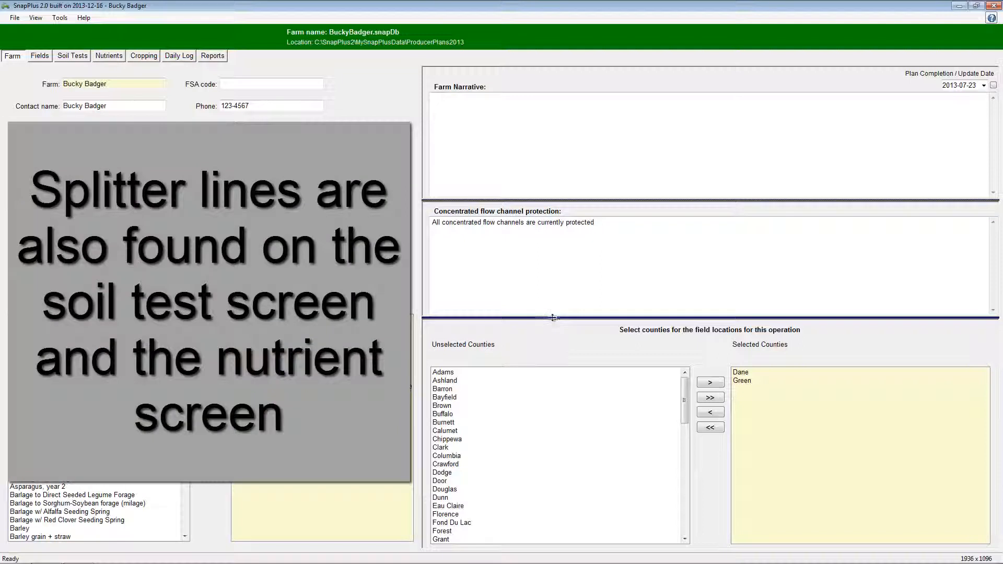
drag(553, 318, 550, 350)
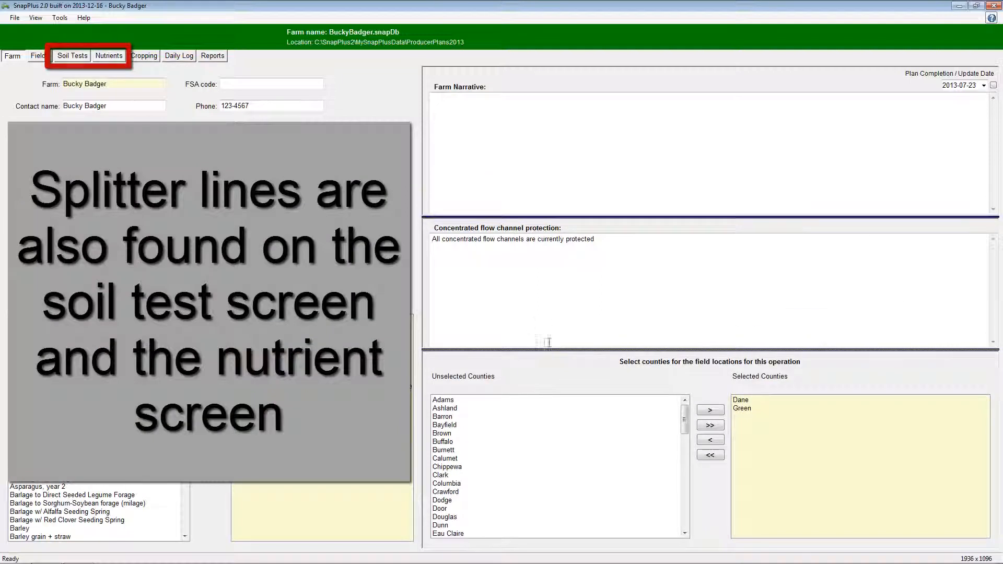
- Slightly narrow the Field Name column in the fields grid, and reset the grid columns to their default widths
click(46, 57)
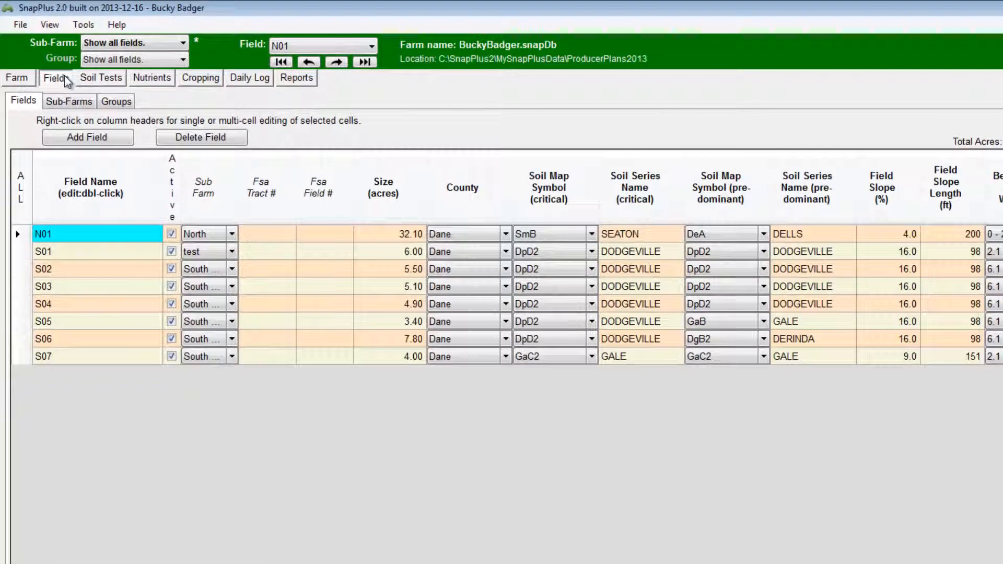
click(127, 189)
click(128, 187)
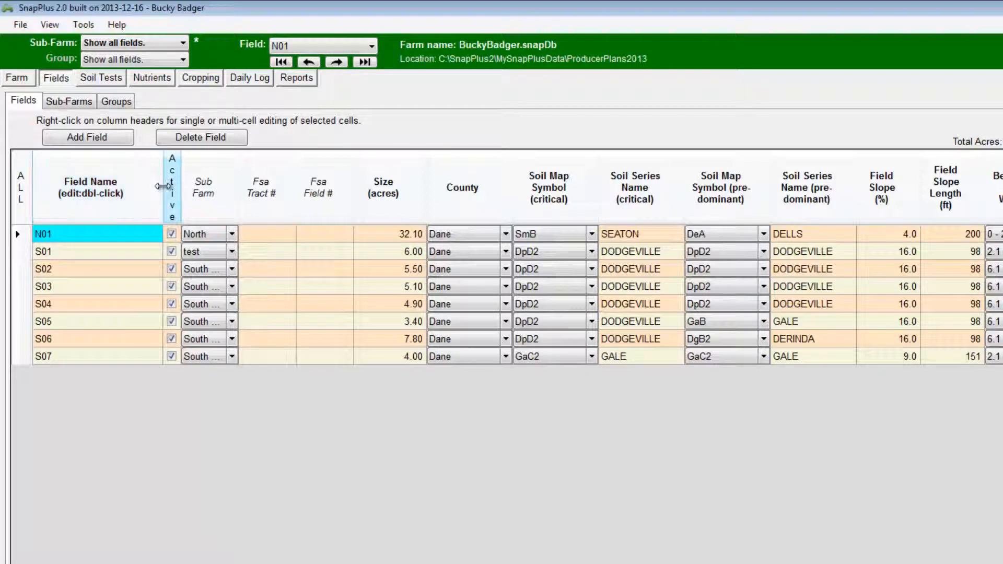
mouse_move(164, 186)
mouse_down()
mouse_move(124, 191)
mouse_move(159, 191)
mouse_up()
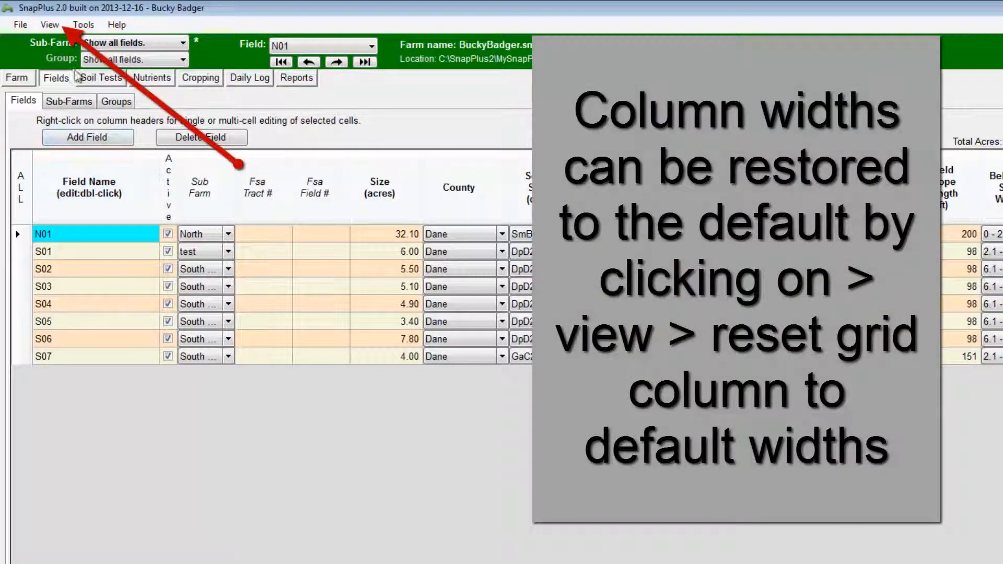
click(50, 26)
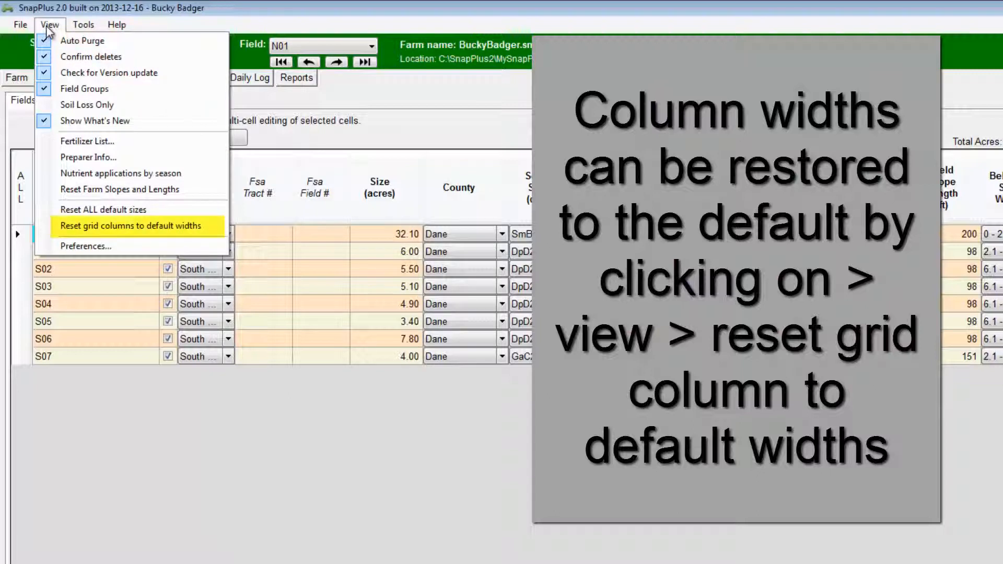
click(108, 226)
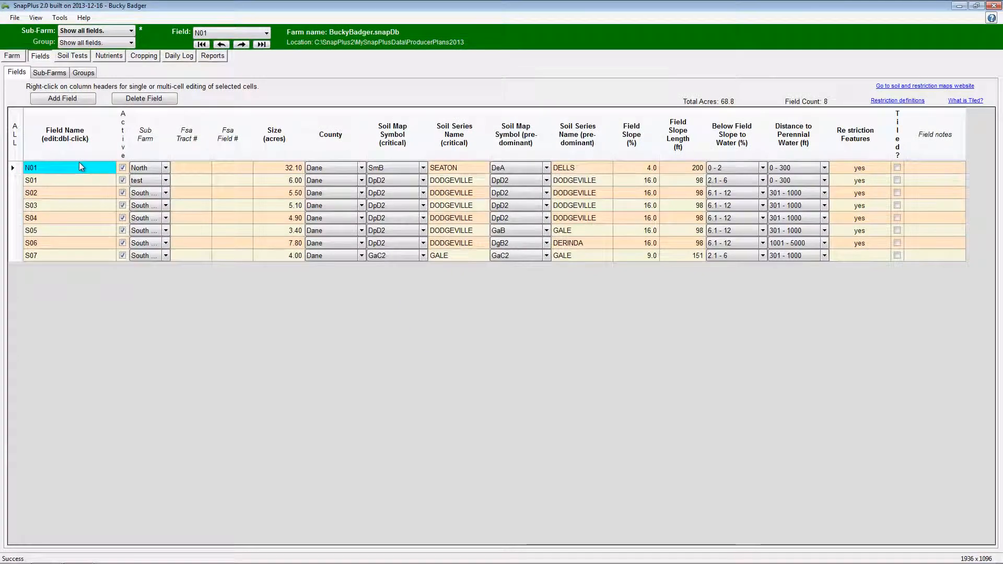
- Select all field rows and set their Distance to Perennial Water to 301 - 1000 ft
click(16, 135)
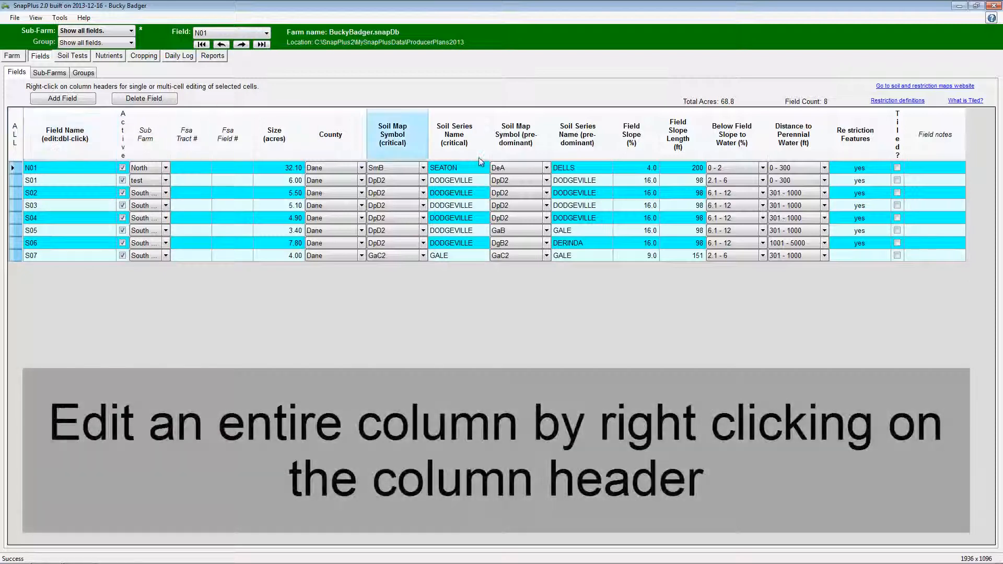
right_click(794, 152)
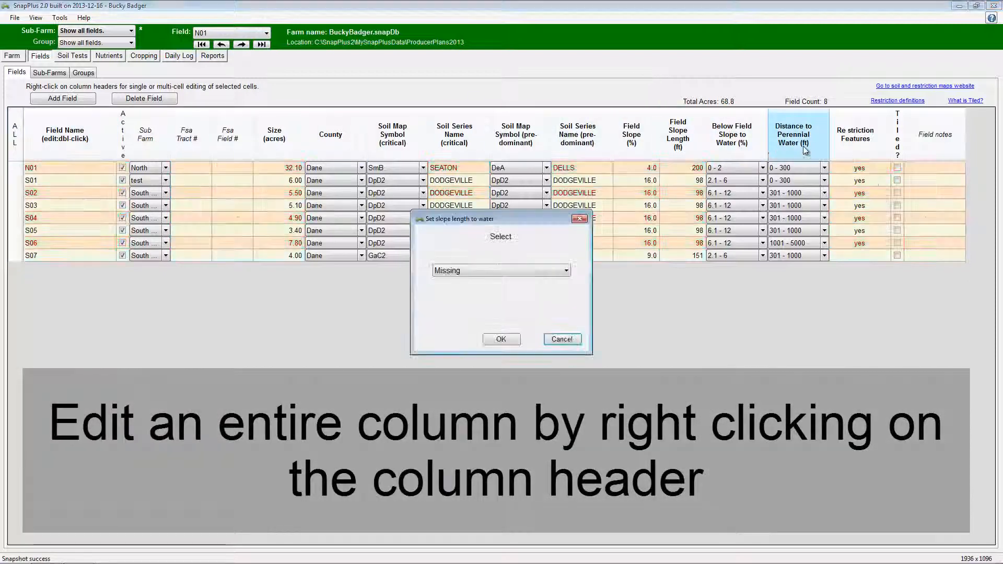
click(565, 271)
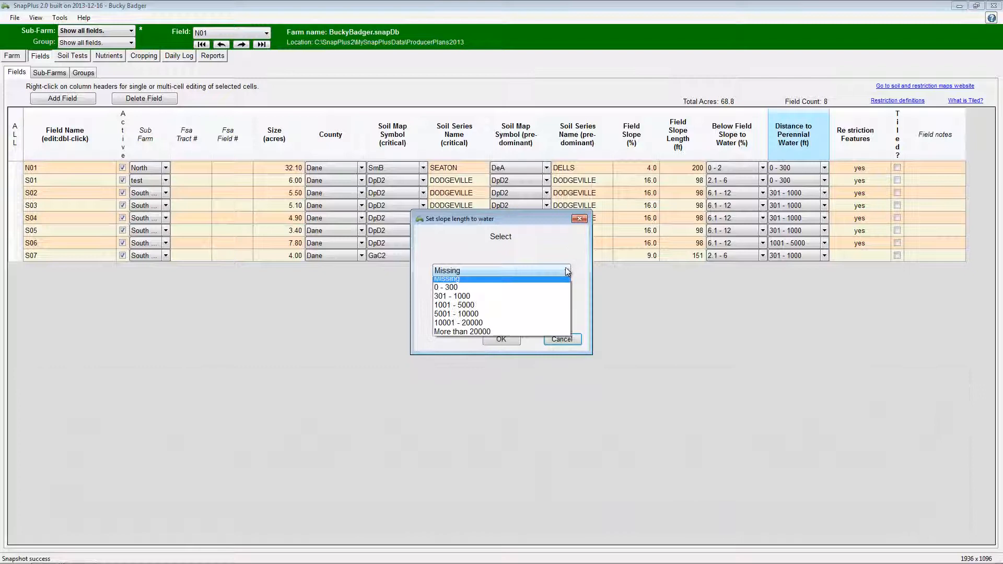
click(549, 300)
click(502, 340)
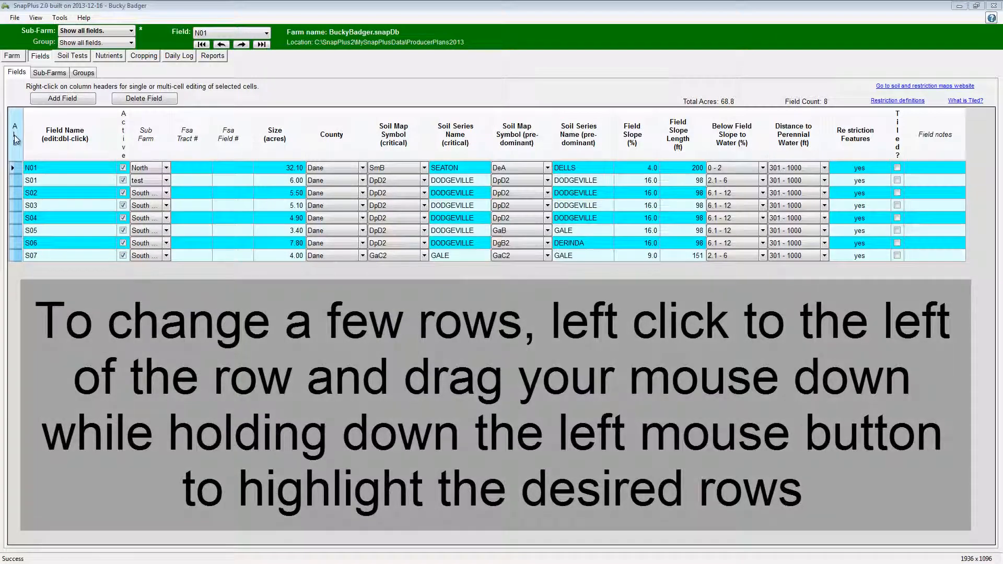
- Clear the all-rows selection and select only the rows of fields S02 through S04
click(16, 139)
drag(15, 193, 20, 221)
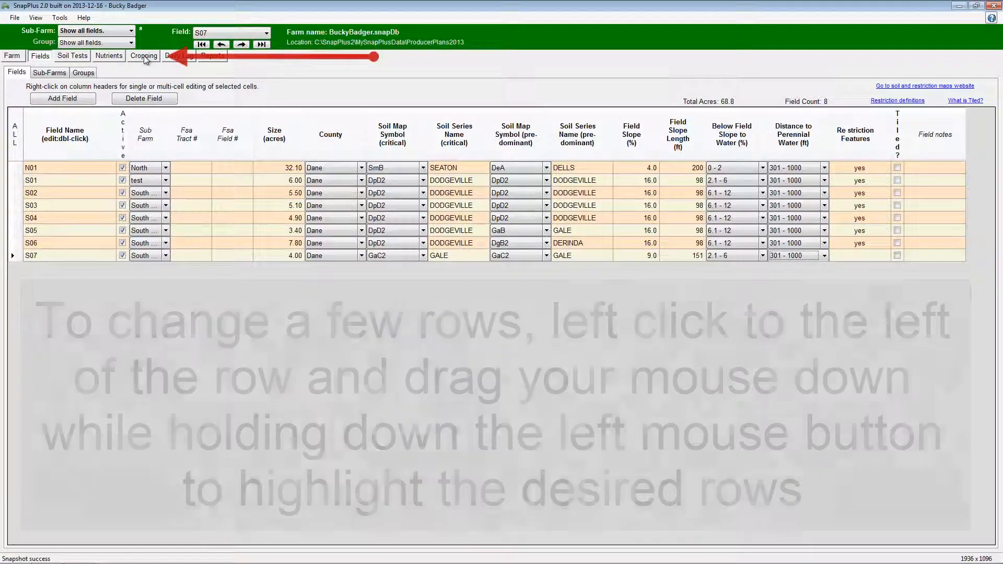
- Review the 2015 lime recommendation in the cropping plan of field S07 and close it without adding an application
click(145, 58)
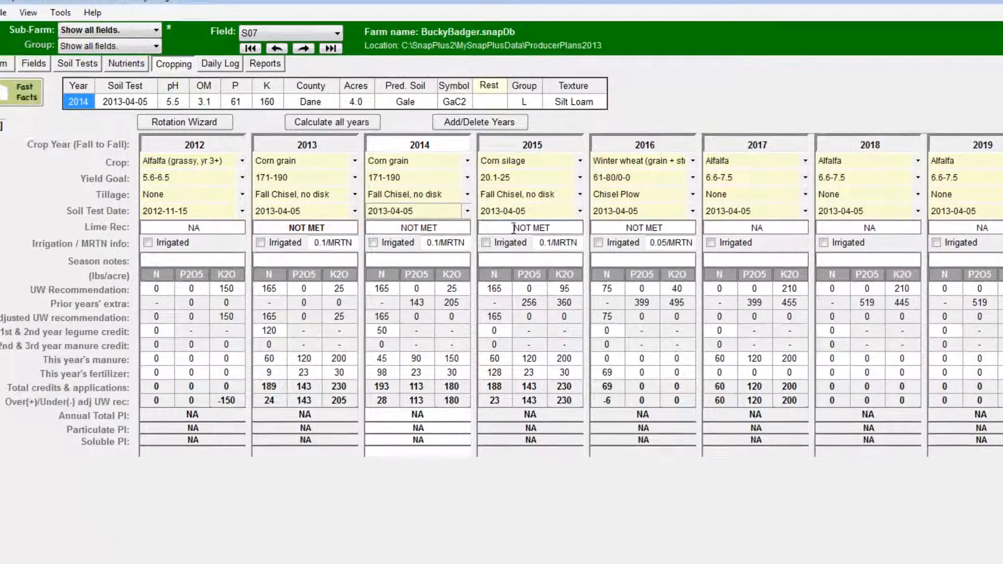
click(532, 238)
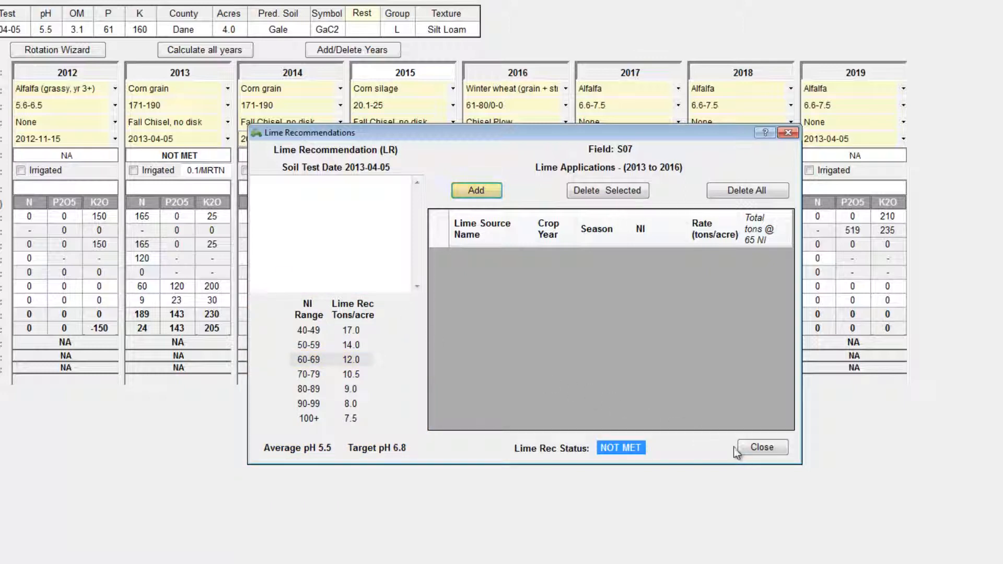
click(762, 447)
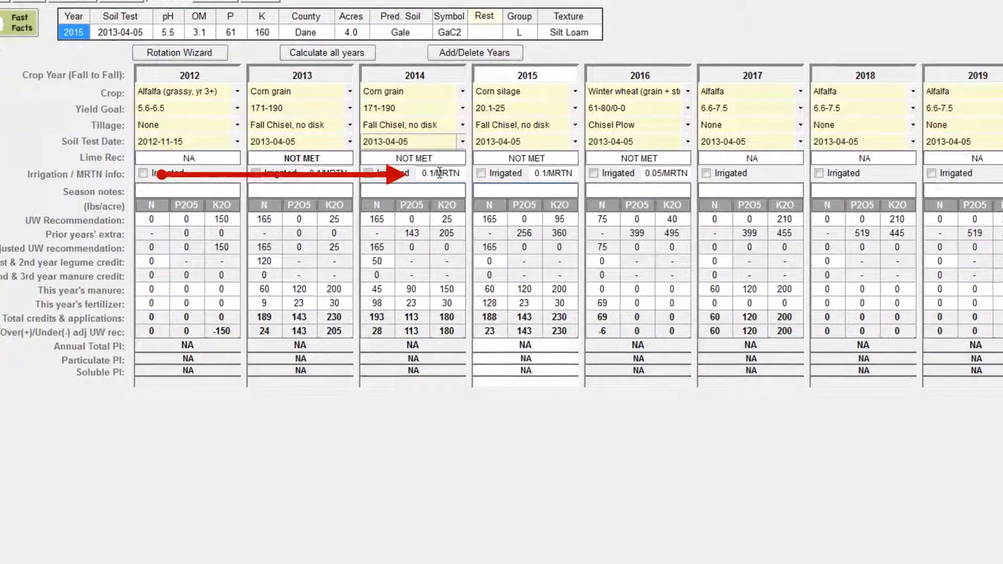
- Try an N price of 0.6 in the 2014 corn grain MRTN information and consult the MRTN table, discarding the change
click(360, 171)
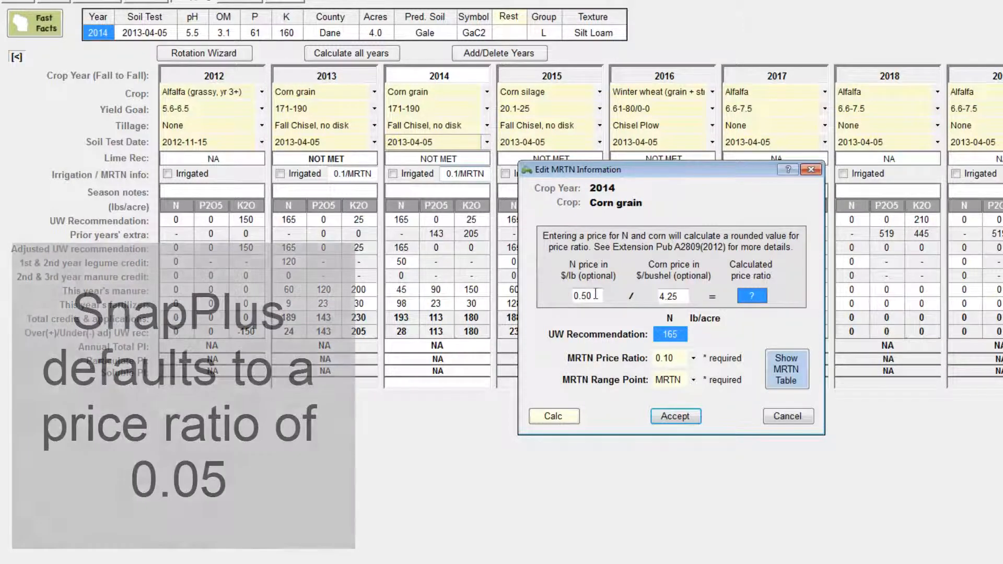
drag(595, 296, 568, 298)
text(0.6)
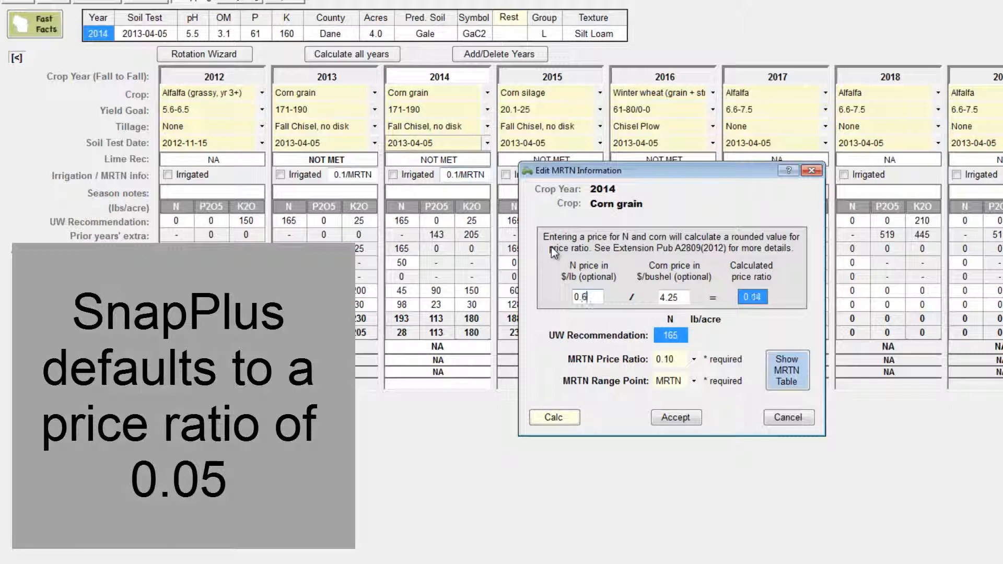
click(780, 369)
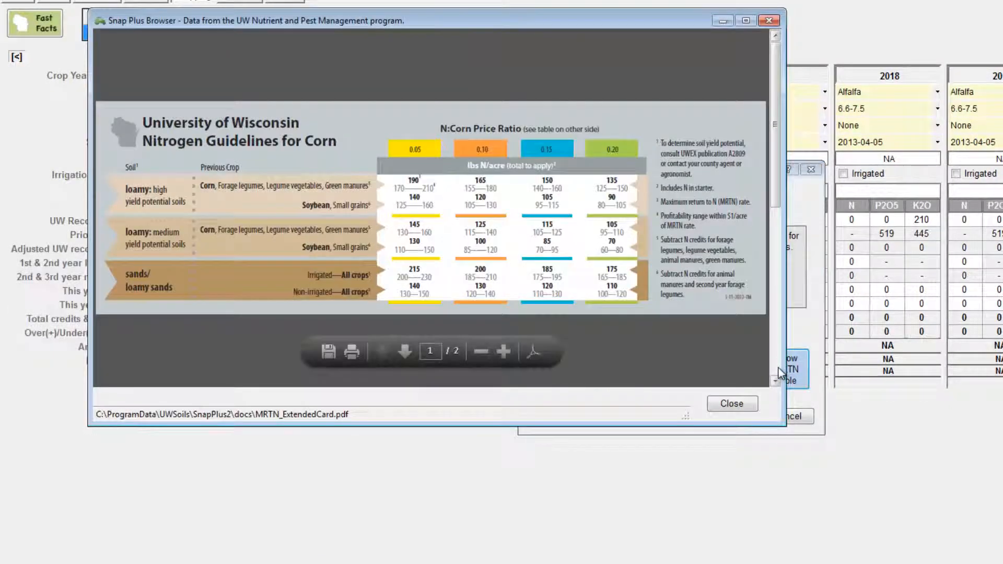
click(734, 403)
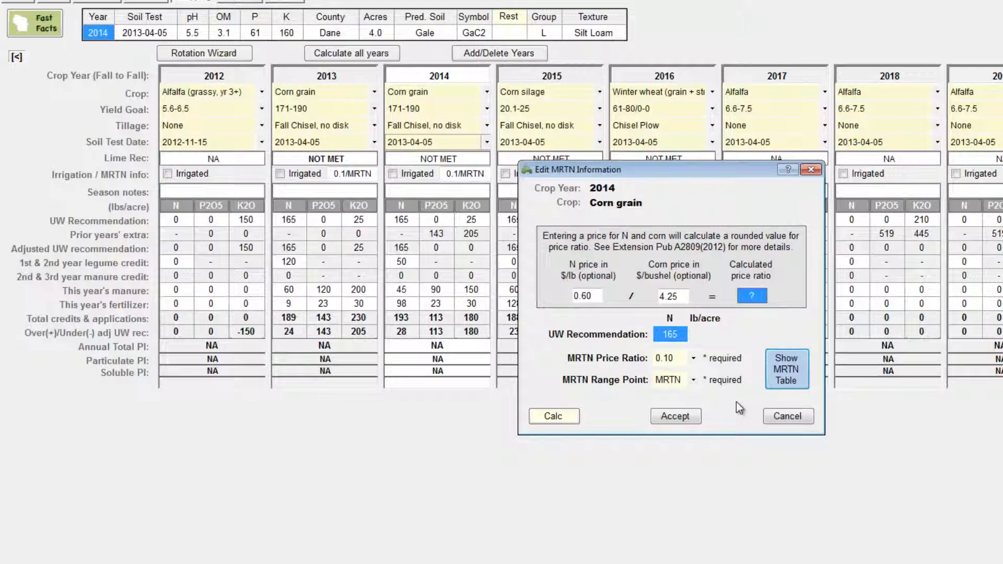
click(770, 413)
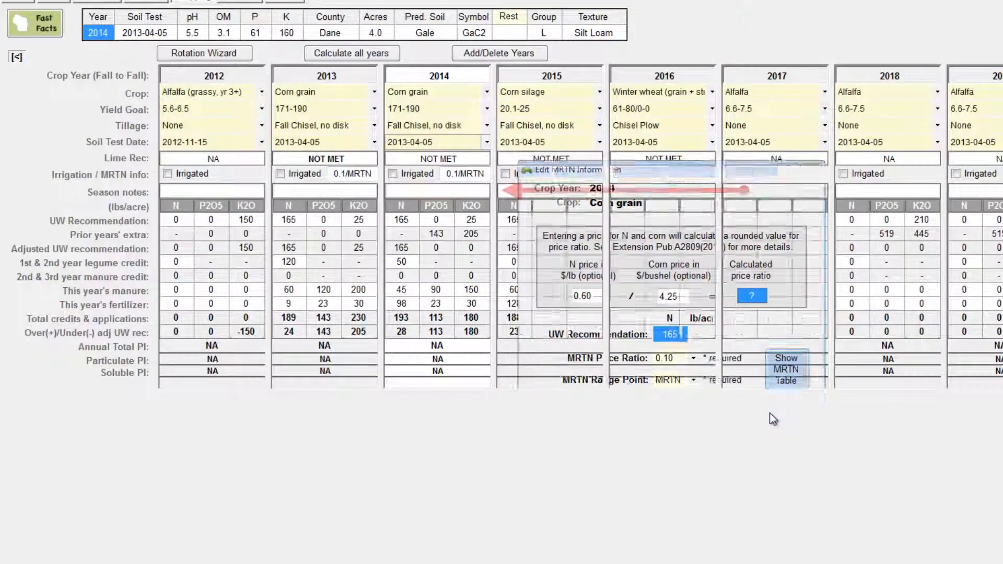
- Look at the 2014 season notes editor and dismiss it without entering a note
click(468, 192)
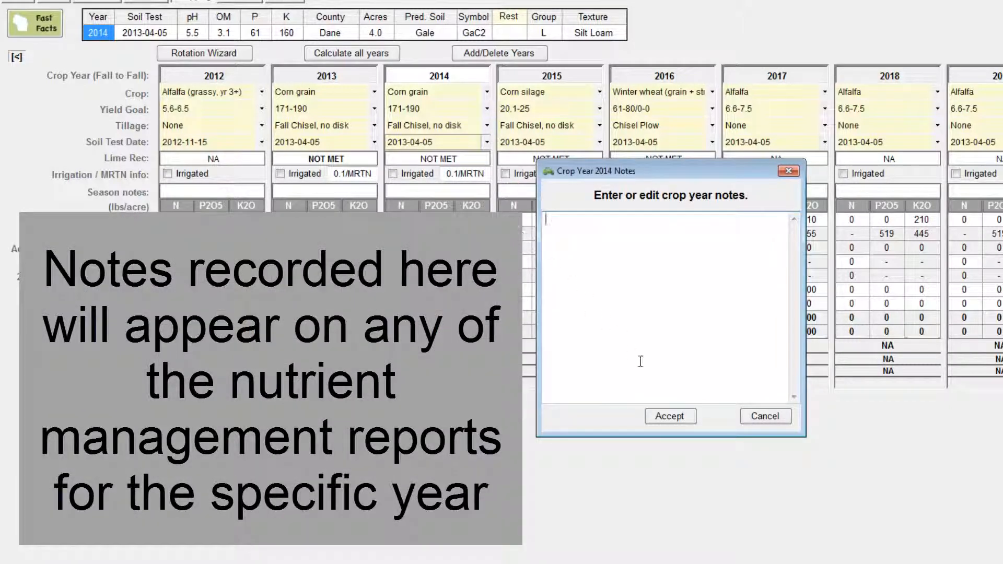
click(753, 421)
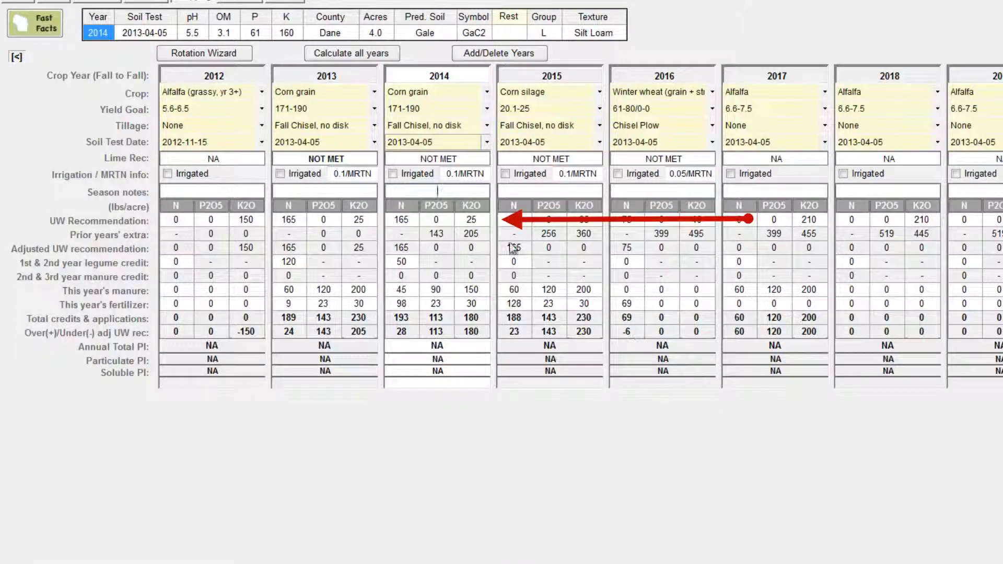
- Adjust the 2014 N recommendation by 20 with Soil nitrate test as the explanation, and accept the change
double_click(434, 223)
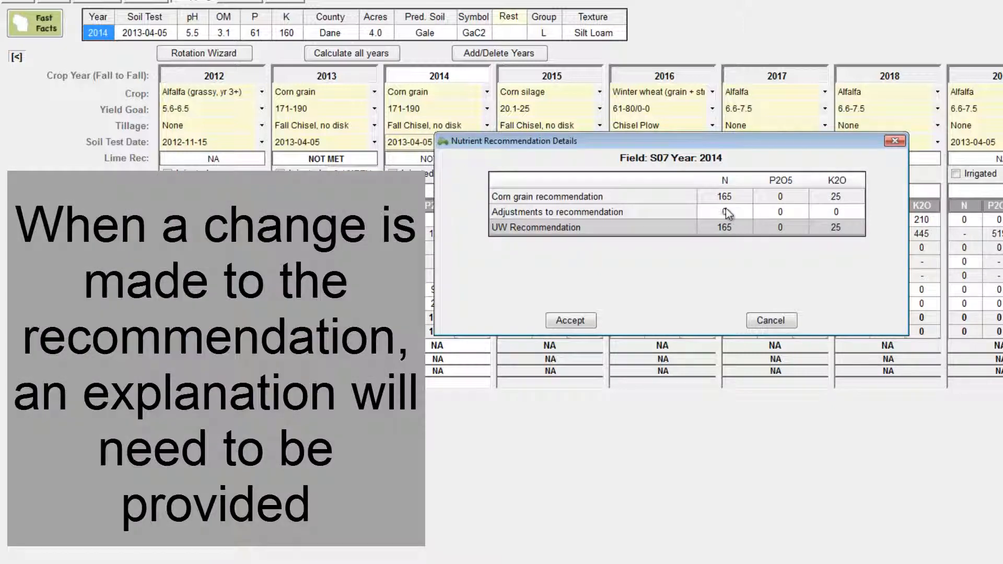
text(20)
click(583, 320)
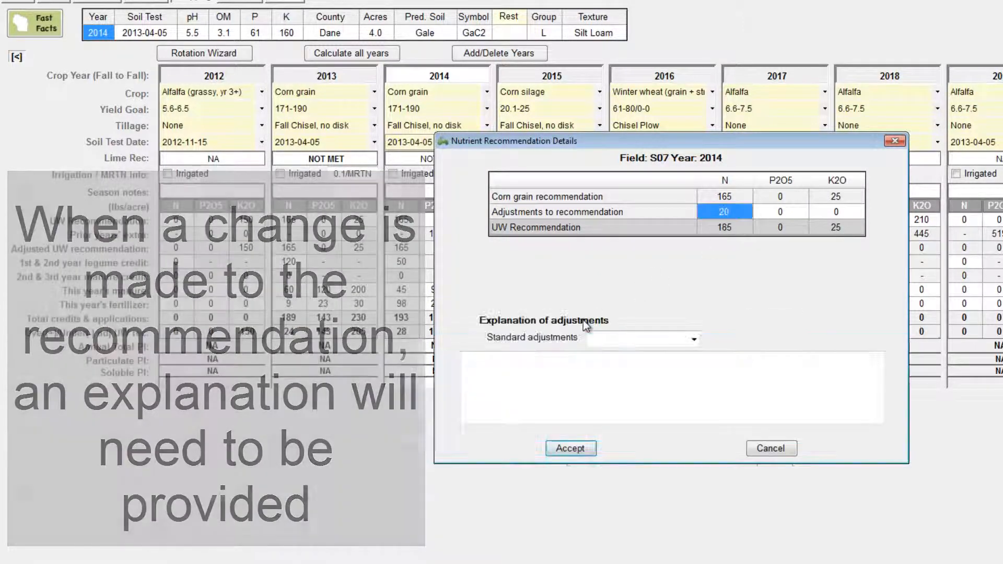
click(696, 342)
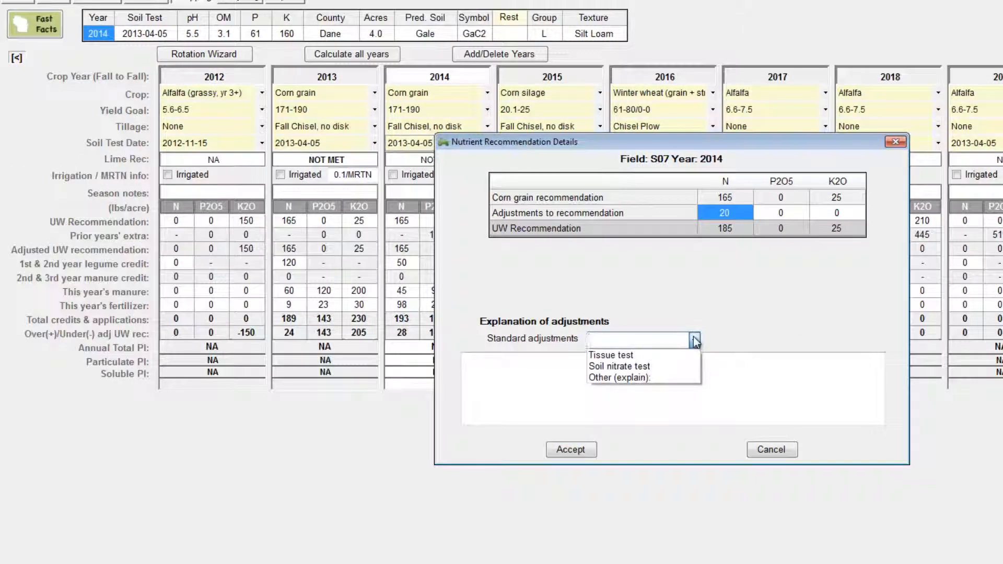
click(686, 364)
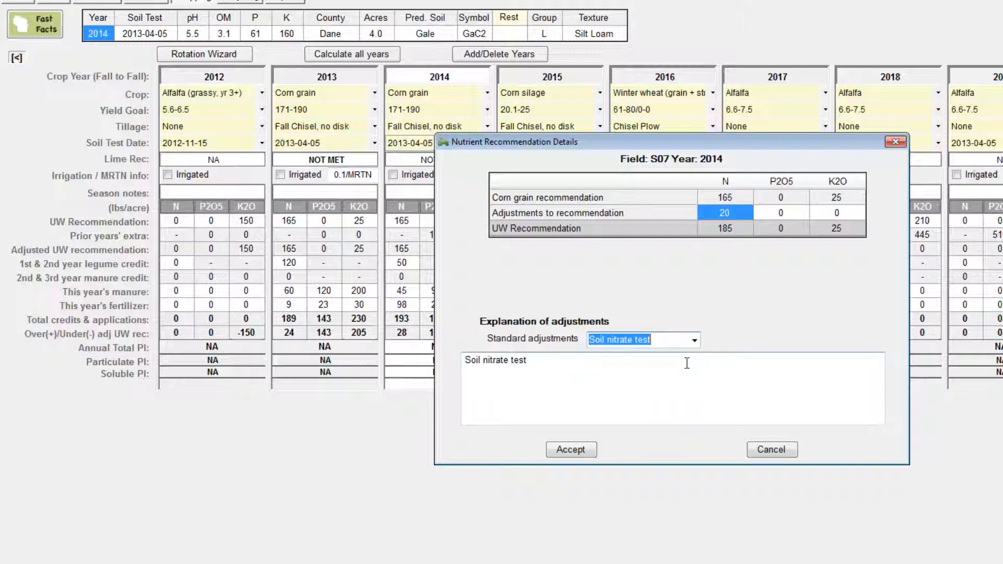
click(573, 449)
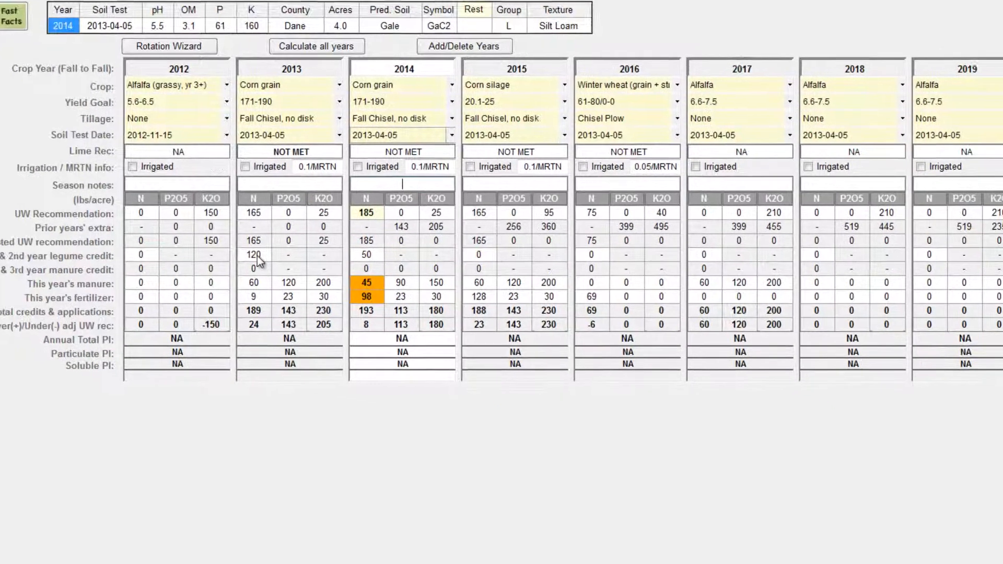
- Set the prior crop's stand density for the 2013 legume credit to Good and accept it
double_click(290, 262)
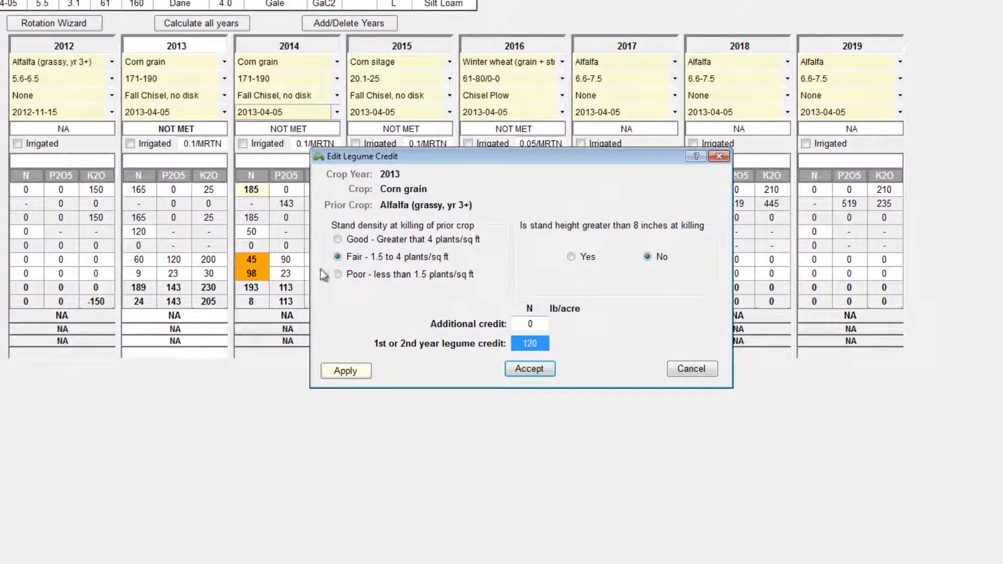
click(337, 239)
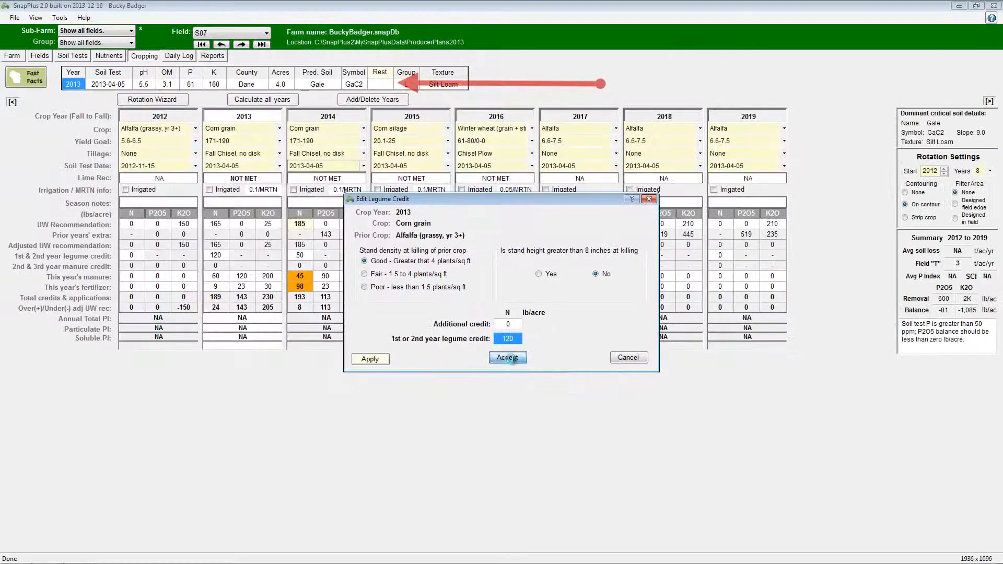
click(513, 360)
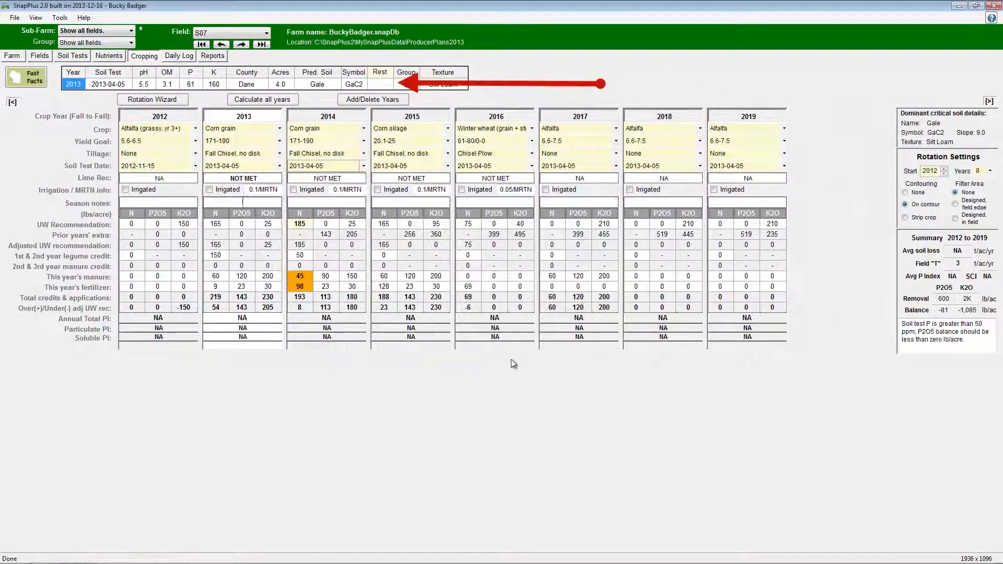
- Mark field S07 as having a drinking water well within 50ft of the field edge in its restriction features
click(386, 86)
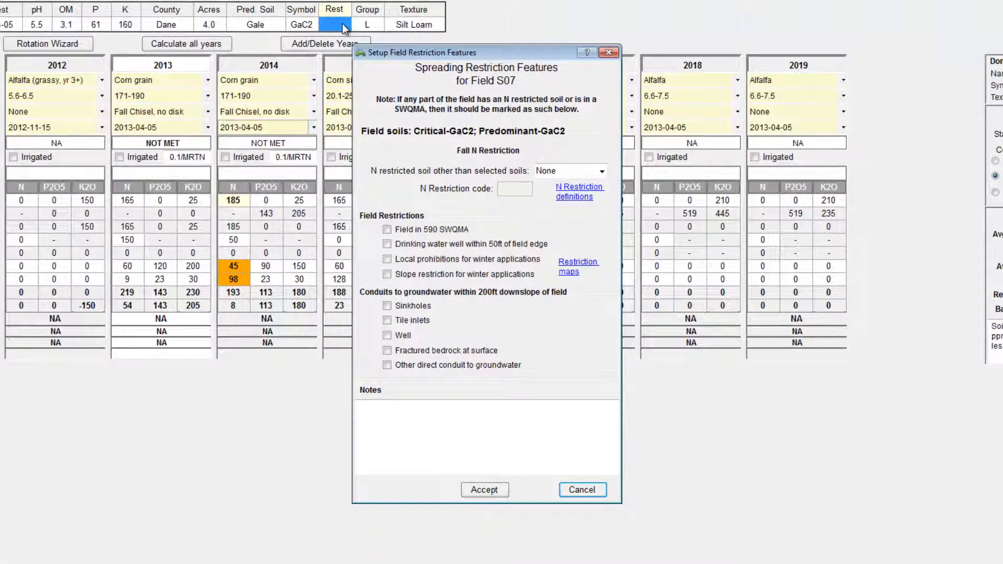
click(387, 244)
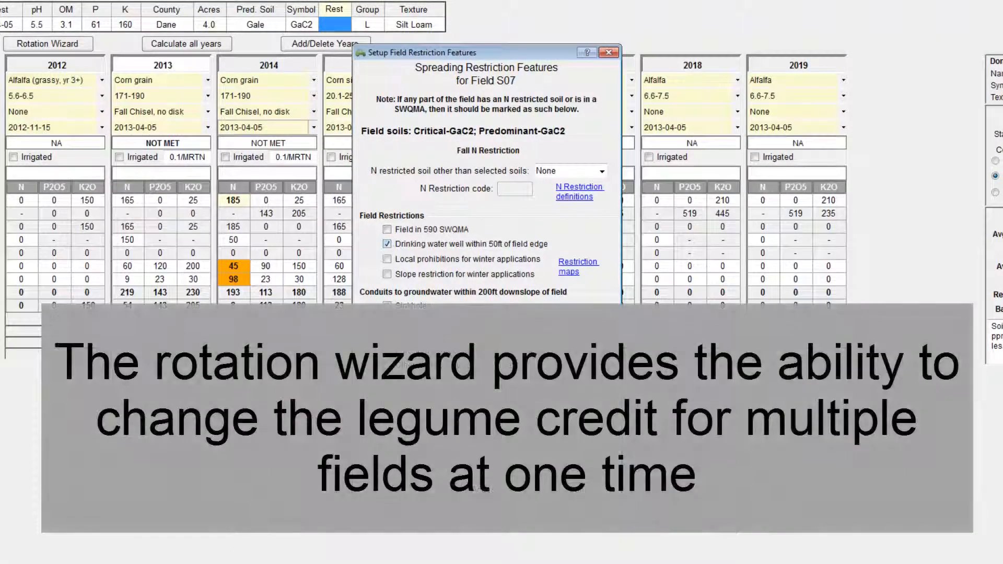
key(Return)
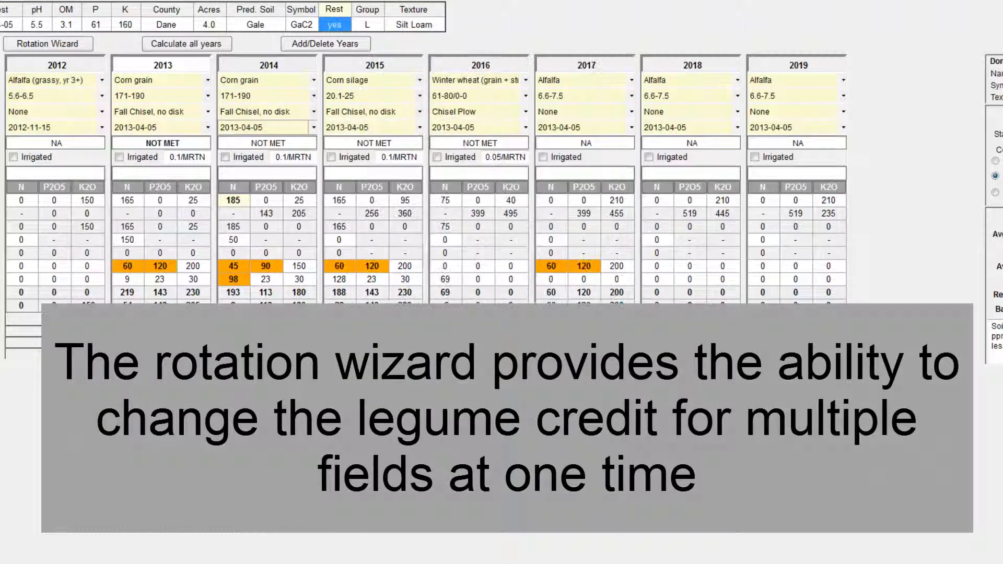